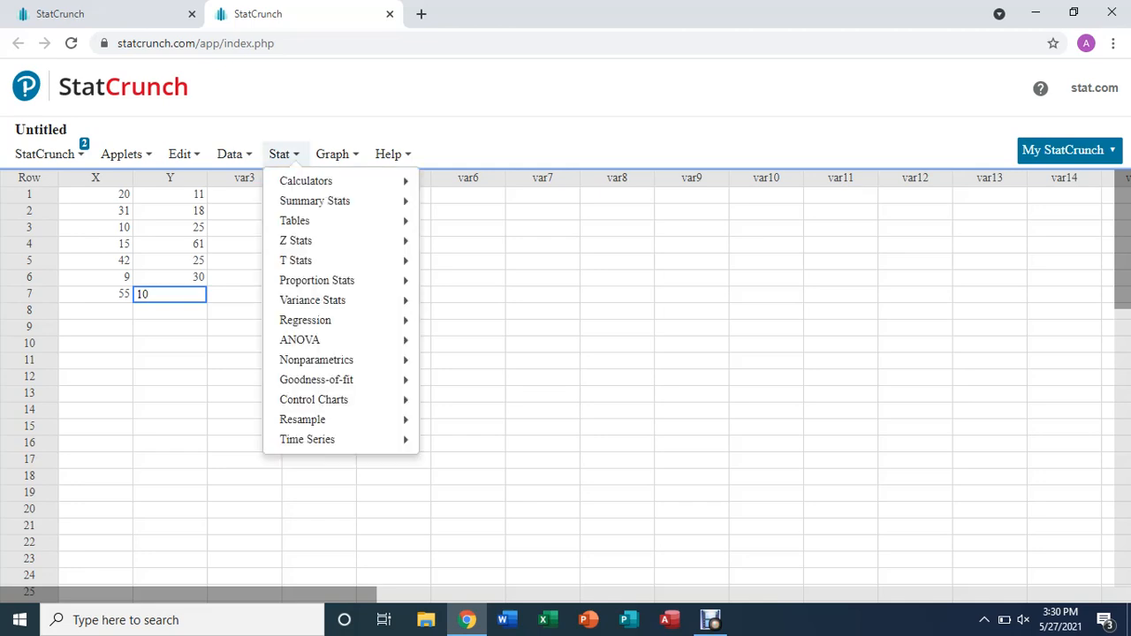
Create a scatter plot with column X as the X variable and column Y as the Y variable
mouse_move(336, 155)
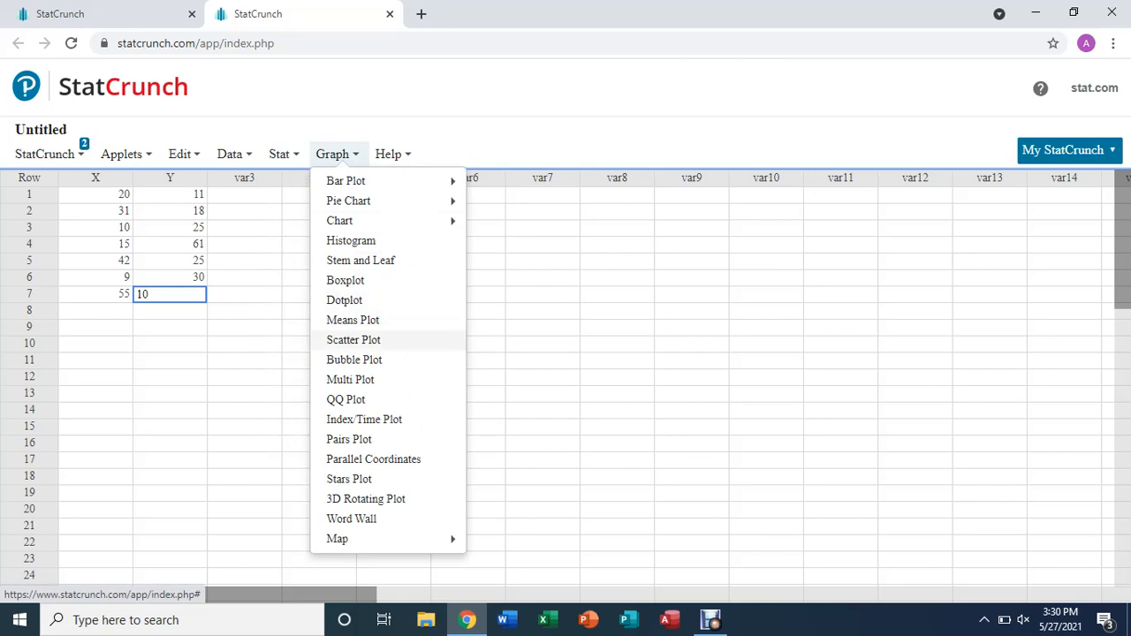
left_click(353, 339)
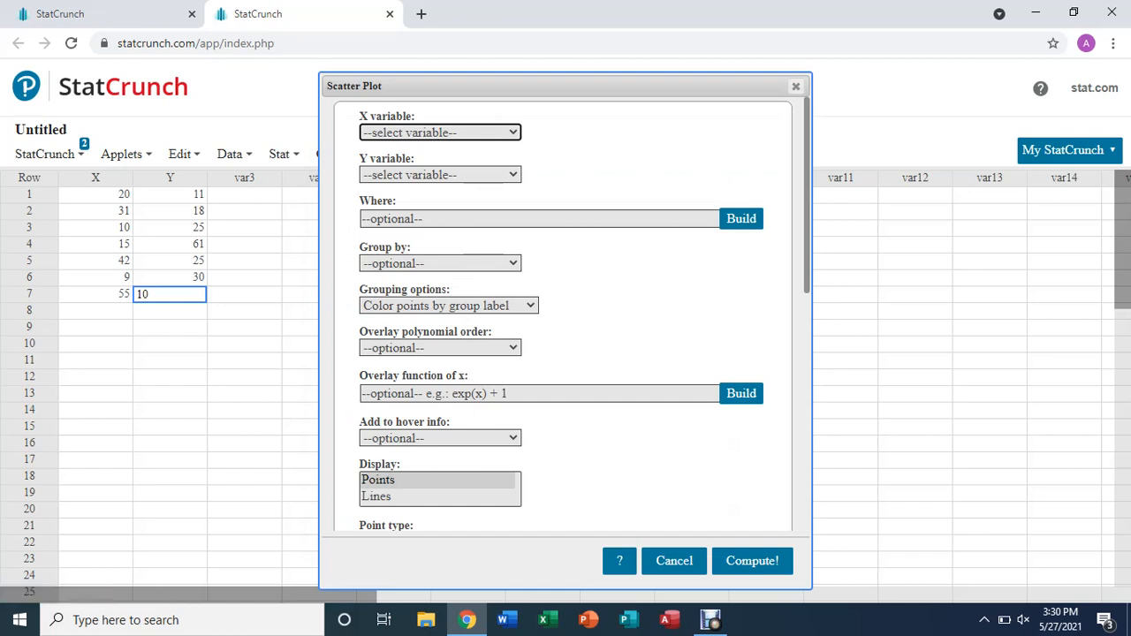
left_click(441, 132)
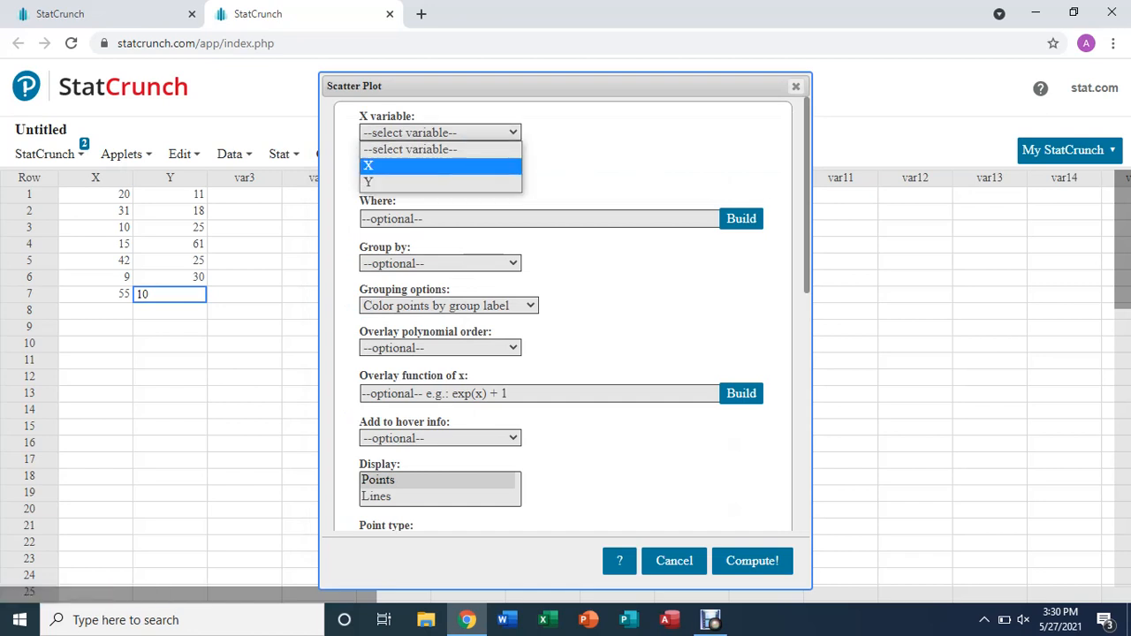
left_click(398, 166)
left_click(441, 175)
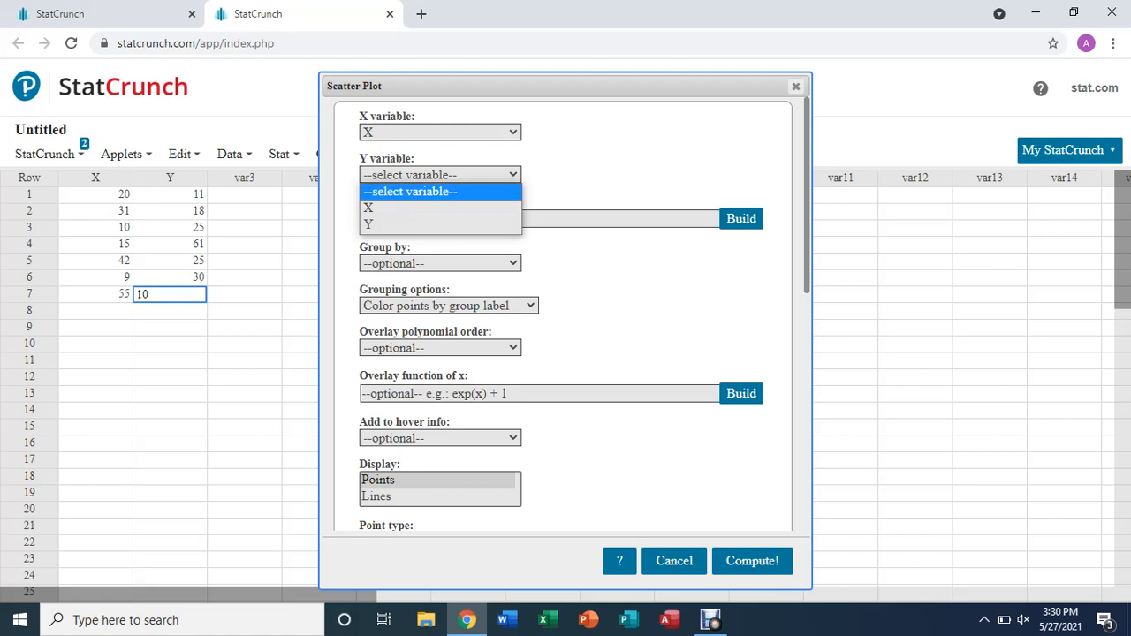
left_click(398, 226)
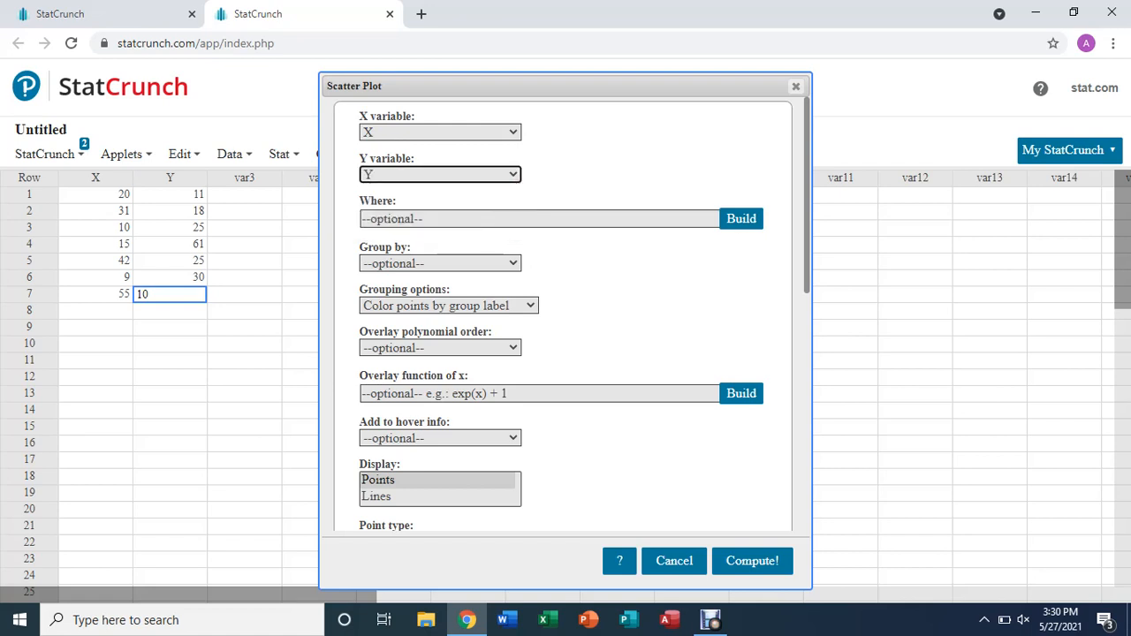
left_click(752, 562)
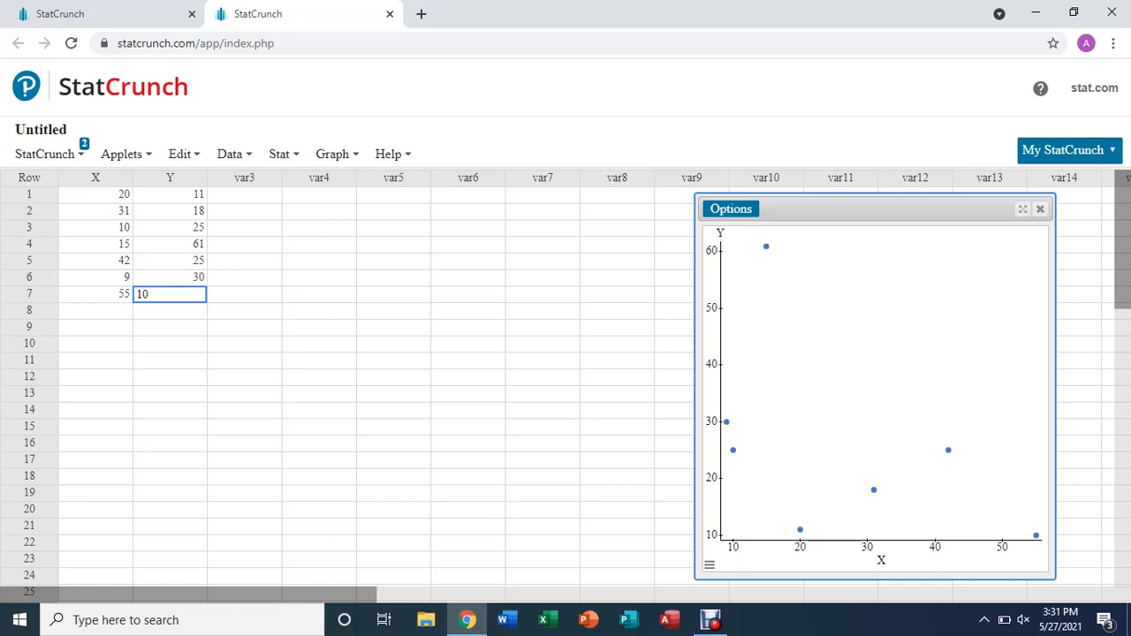
Compute the correlation between columns X and Y from the summary statistics
left_click(284, 154)
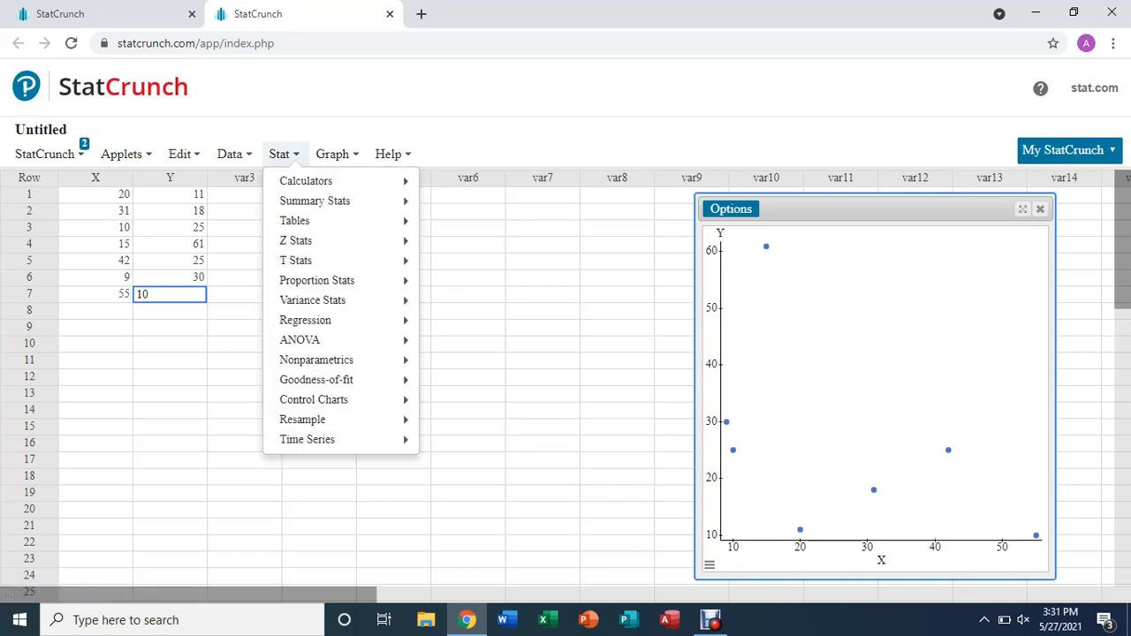
mouse_move(315, 201)
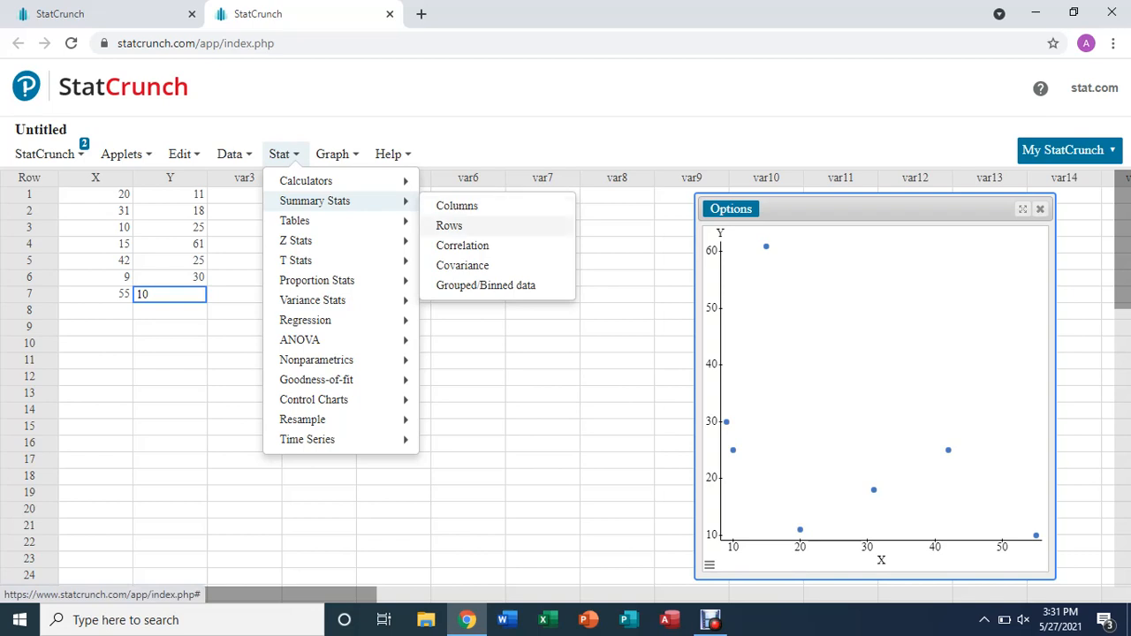
left_click(462, 246)
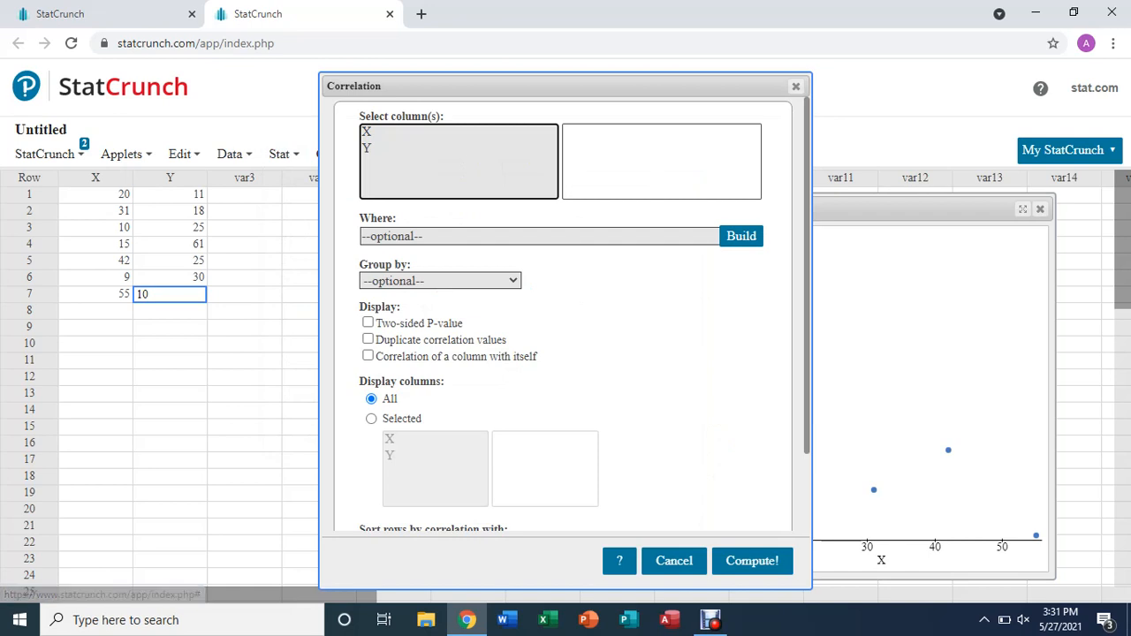
left_click(380, 132)
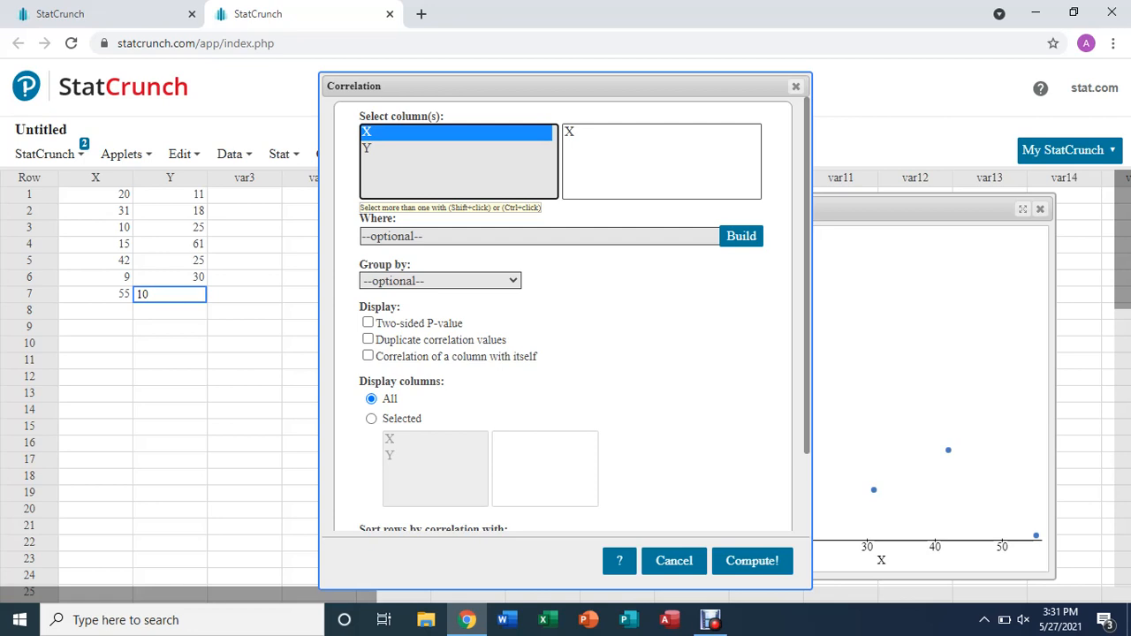
left_click(368, 149, "ctrl")
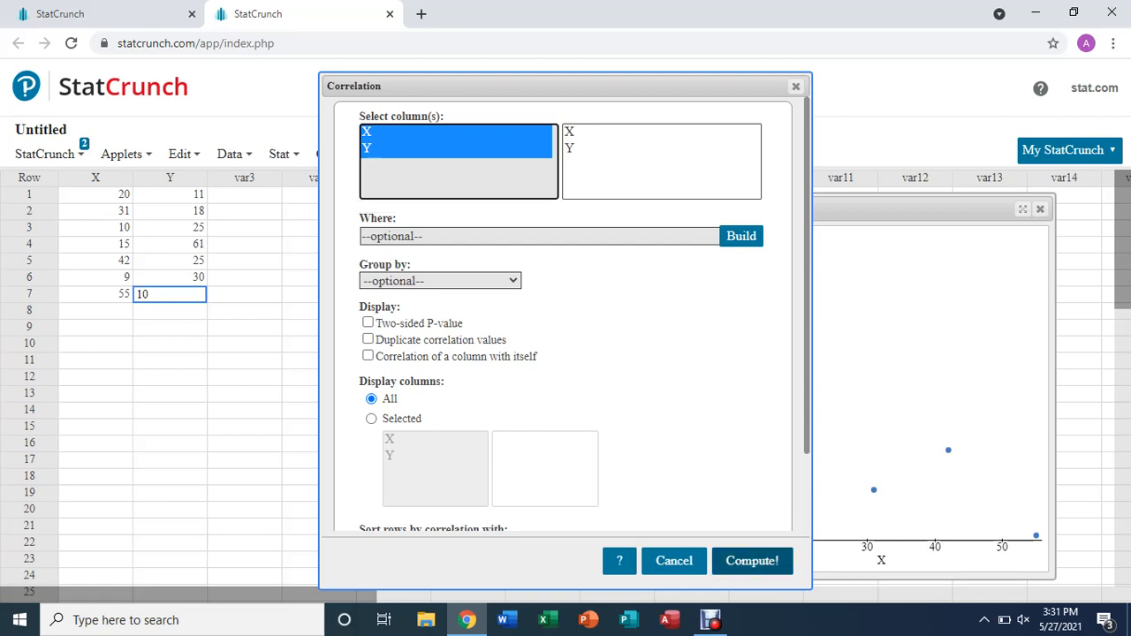
left_click(752, 560)
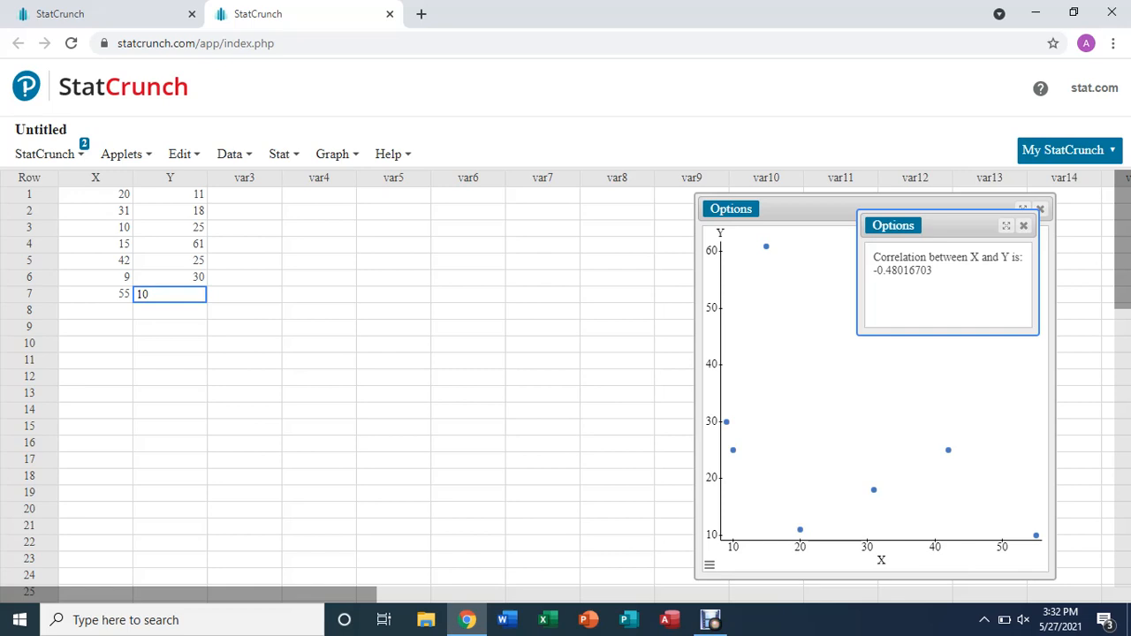
Run a simple linear regression with X as the X variable and Y as the Y variable, and widen its results window to fit the tables
left_click(283, 153)
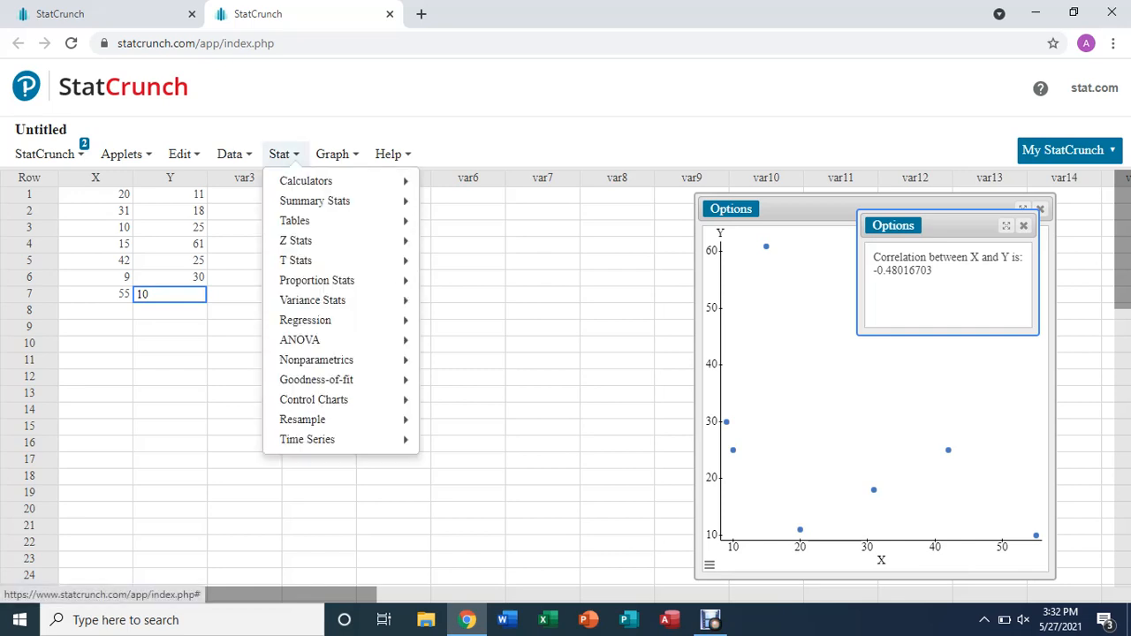
mouse_move(305, 320)
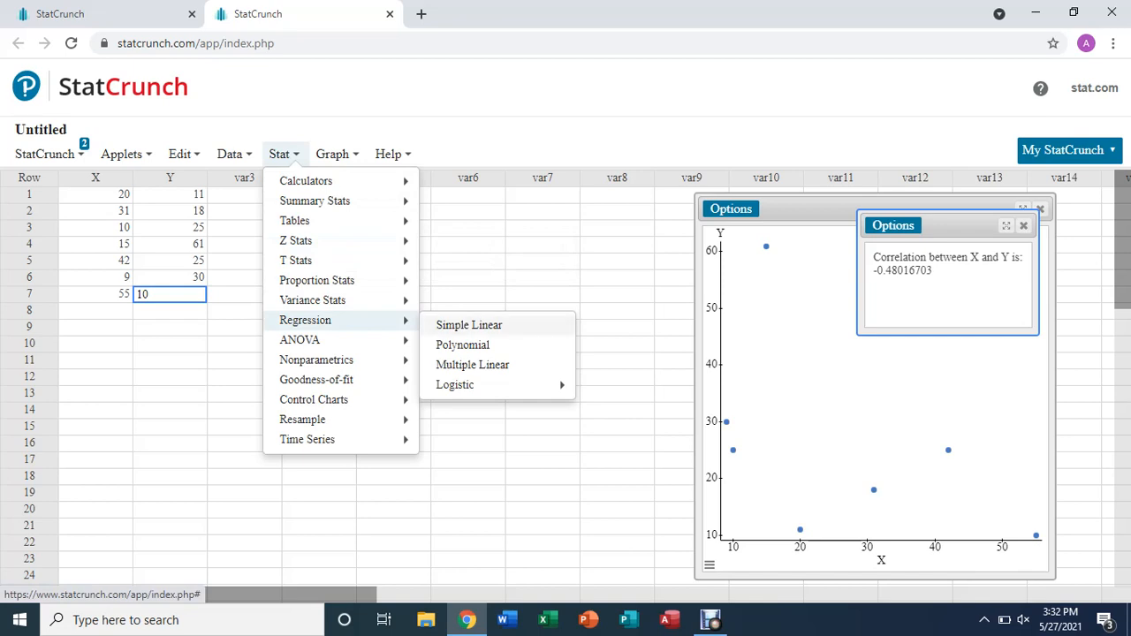
left_click(468, 324)
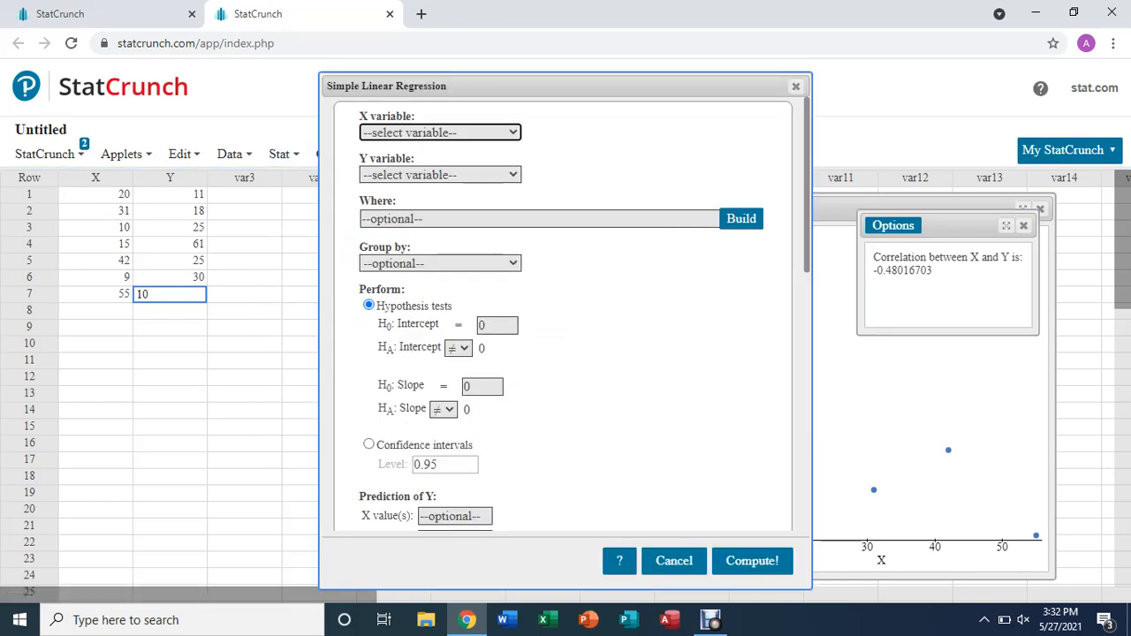
left_click(439, 132)
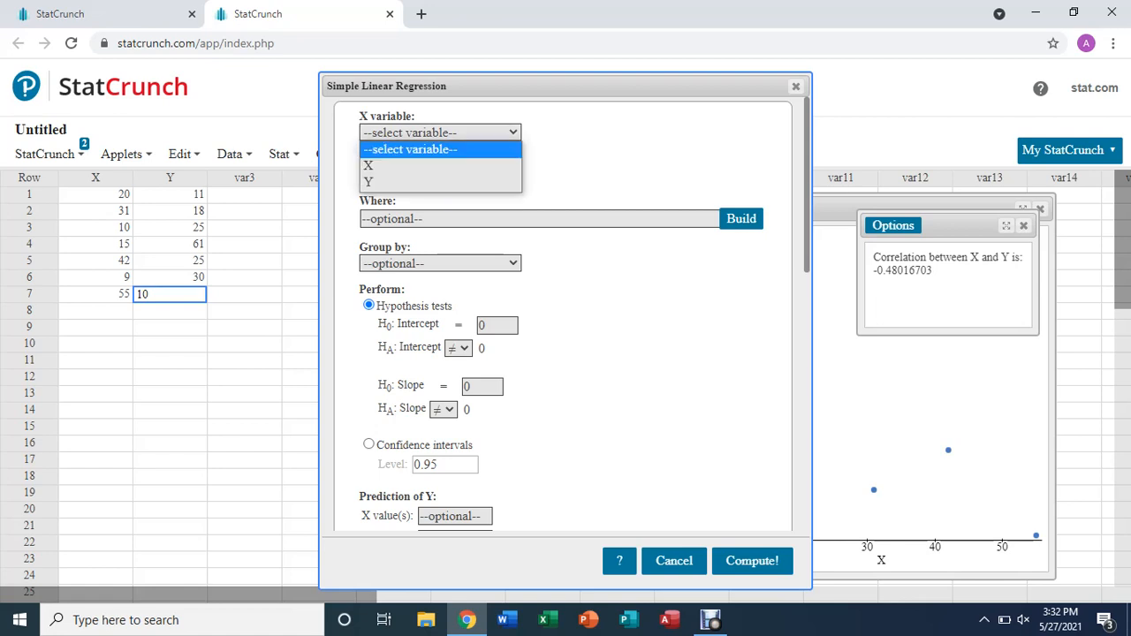
left_click(439, 166)
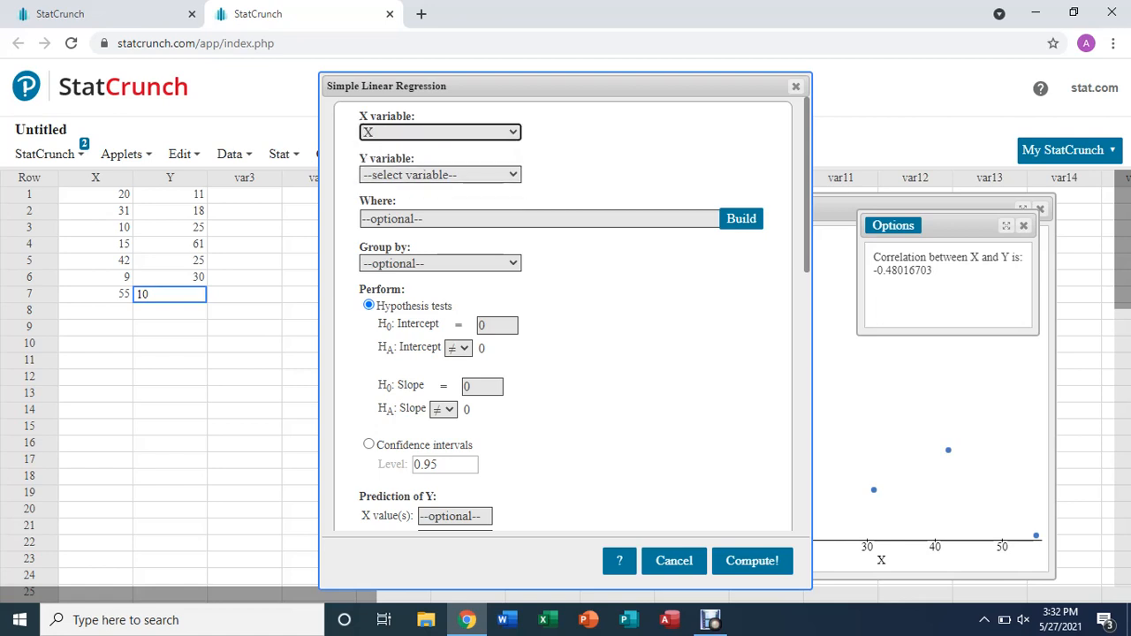
left_click(440, 174)
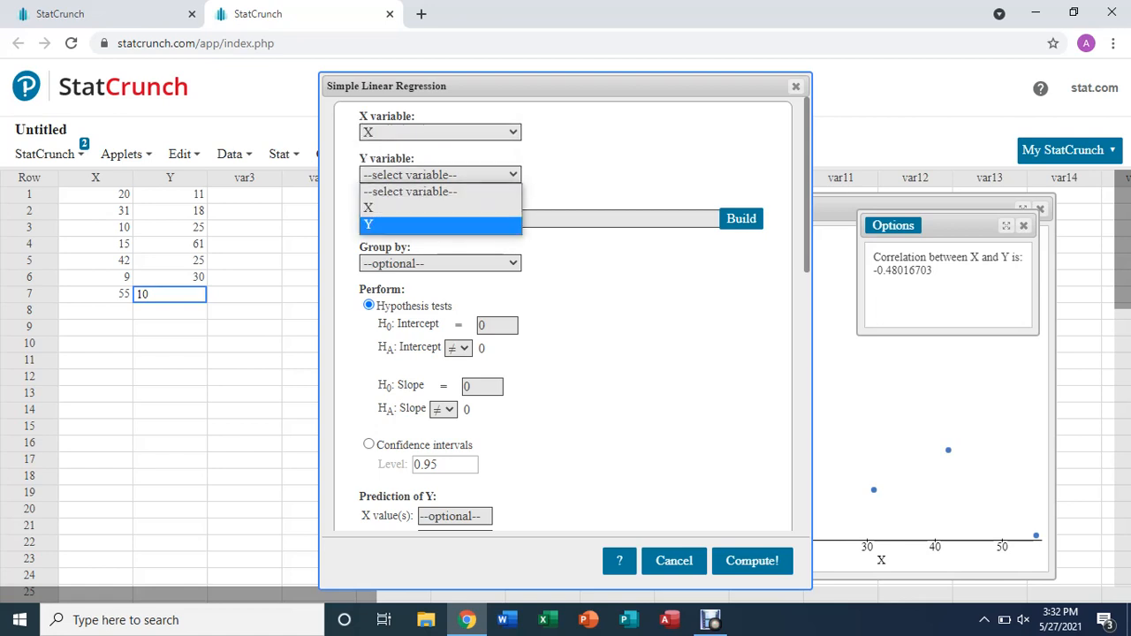
left_click(439, 225)
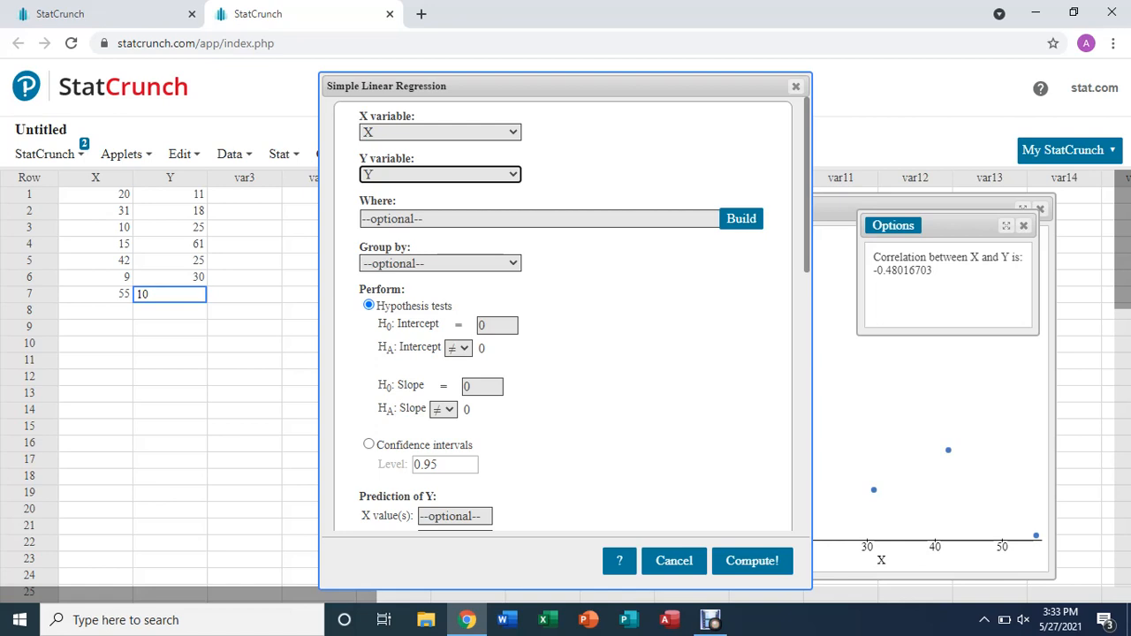
left_click(752, 561)
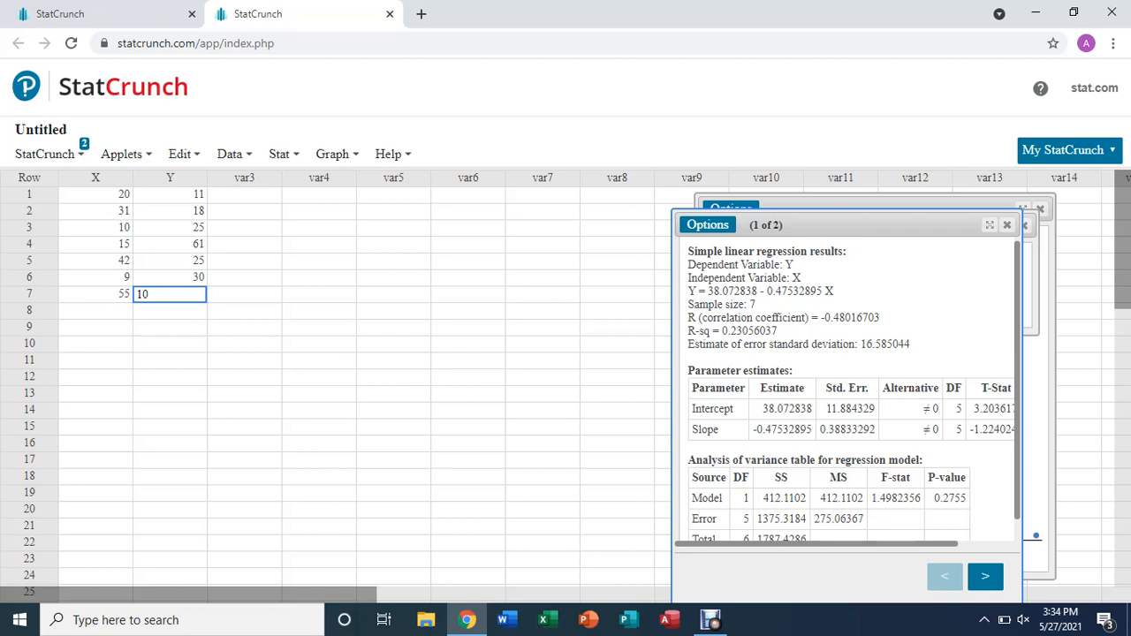
left_click_drag(1023, 398, 1087, 398)
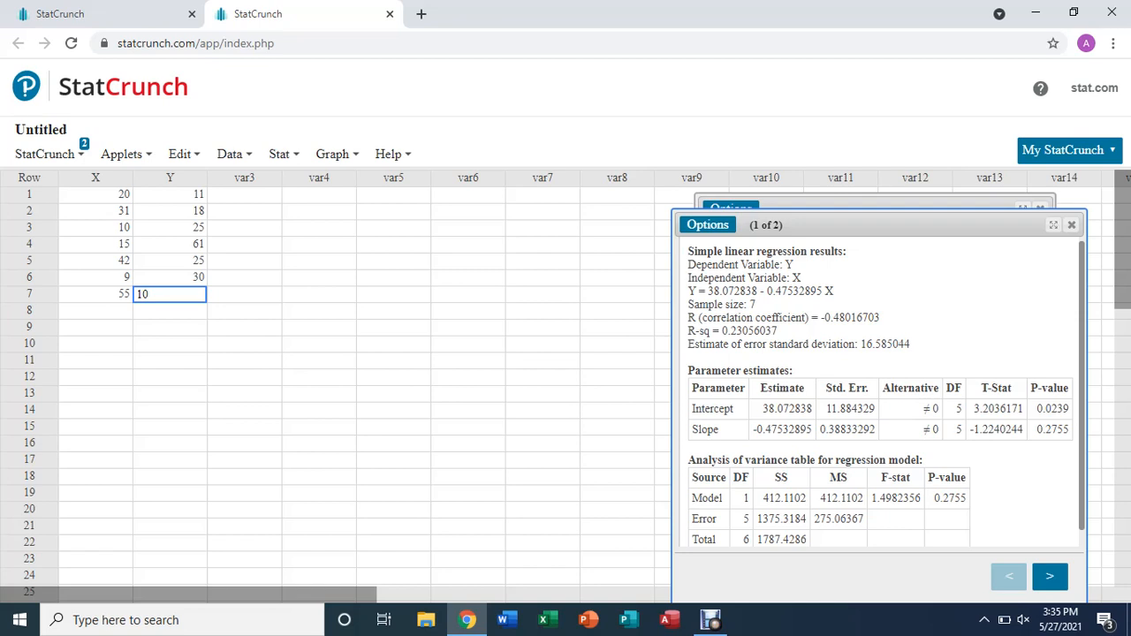
Edit the regression to predict Y for an X value of 33 and recompute it
left_click(708, 224)
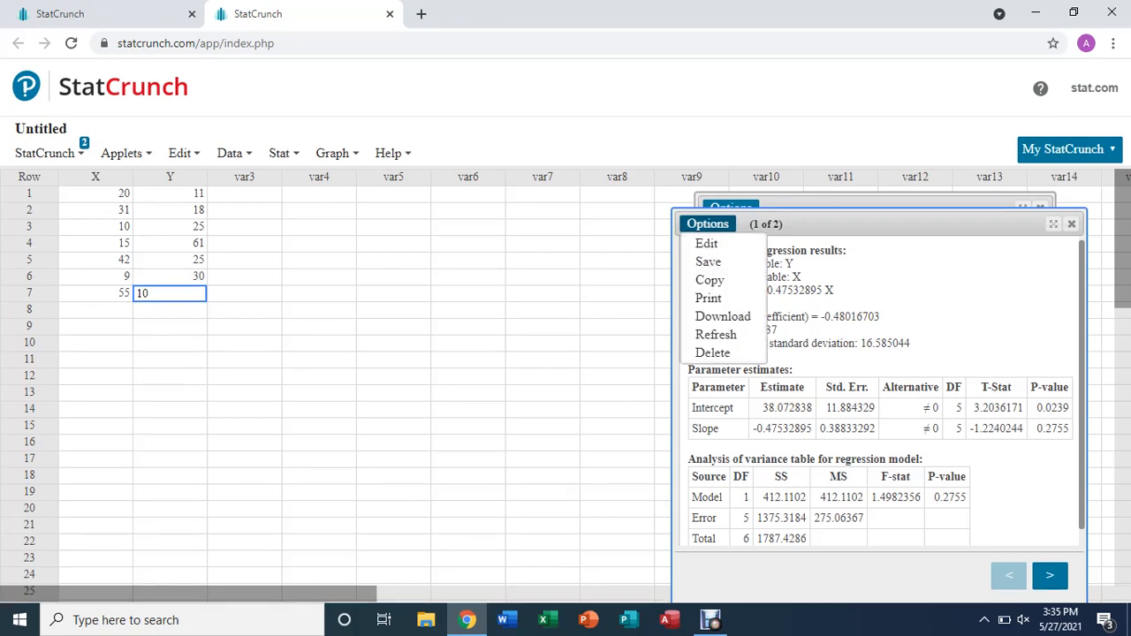
left_click(706, 243)
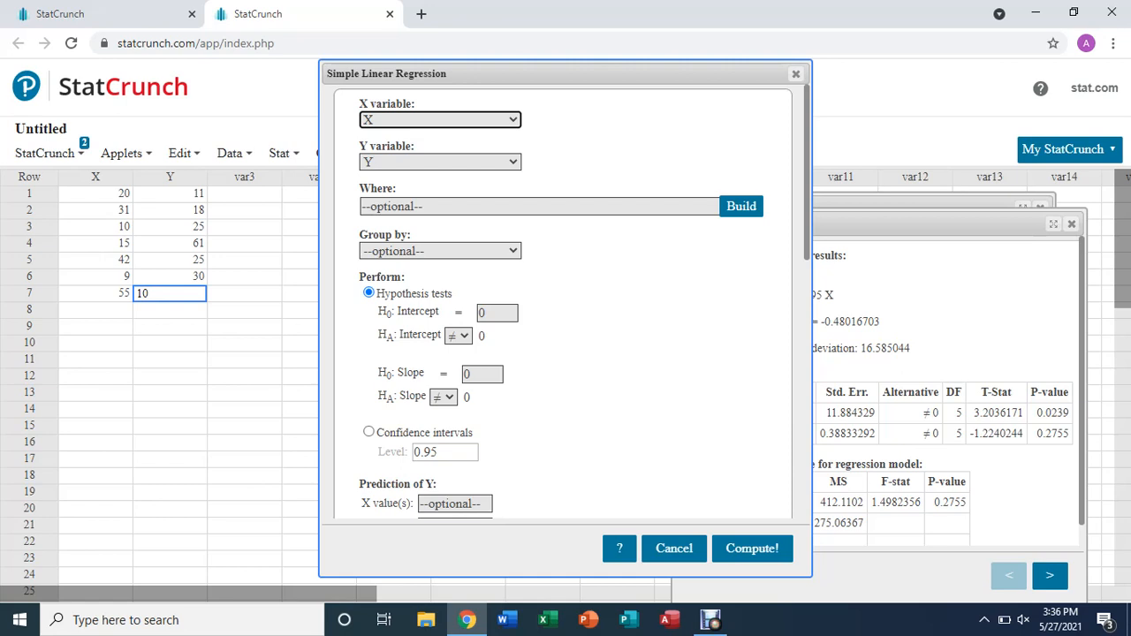
left_click(455, 504)
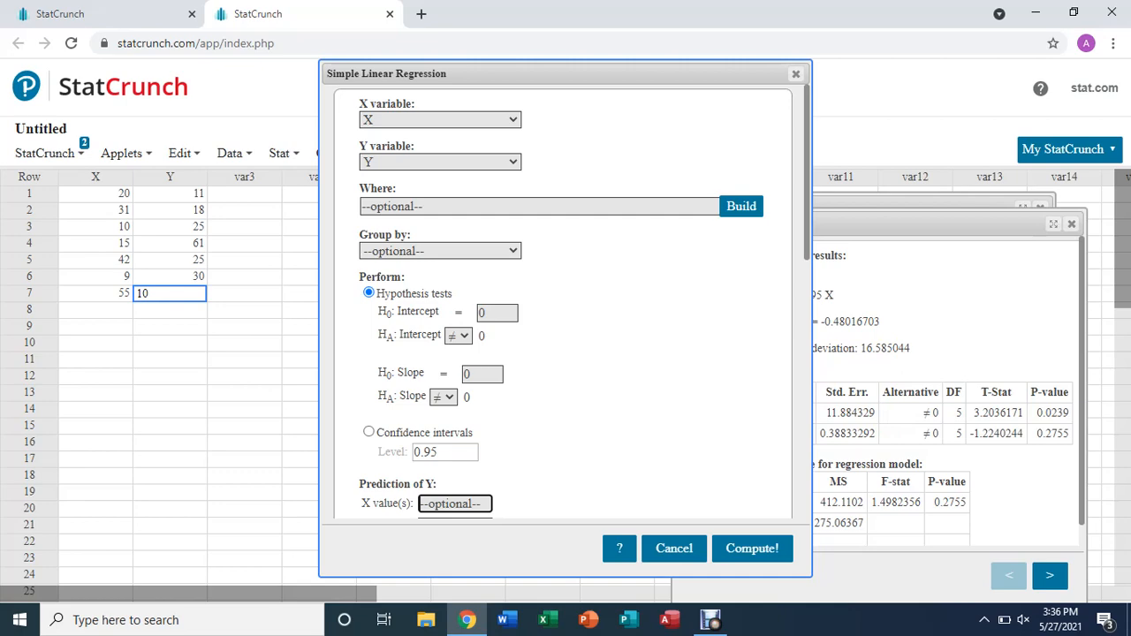
type("33")
left_click(752, 548)
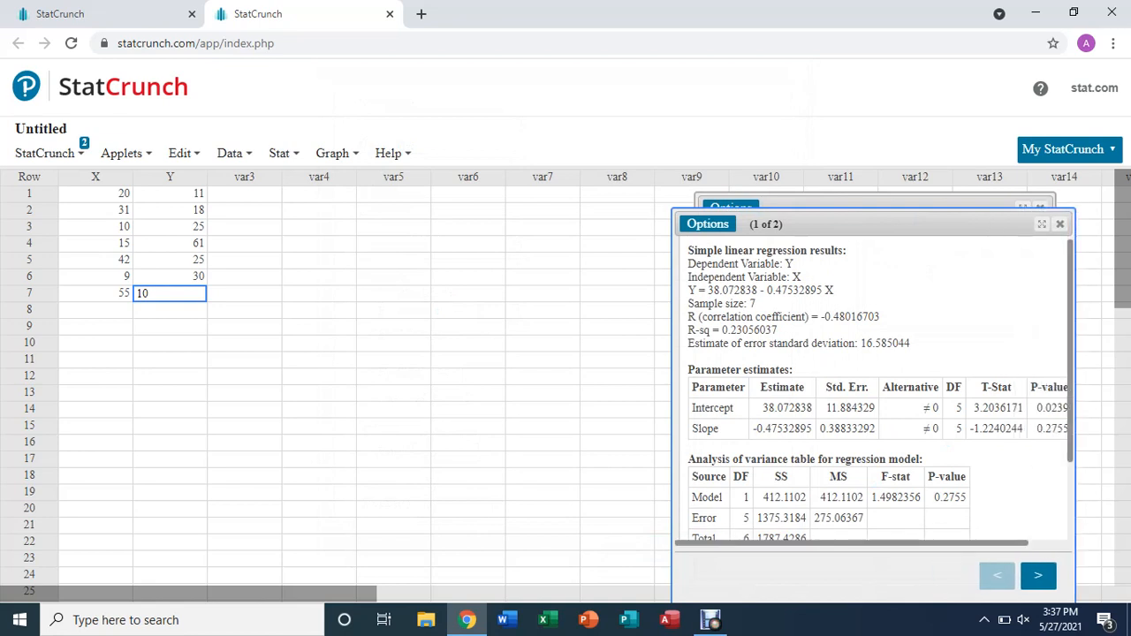
Examine the predicted values table in the regression results and compare it with the regression equation and parameter estimates
scroll(875, 389, "down", 1)
scroll(875, 389, "down", 2)
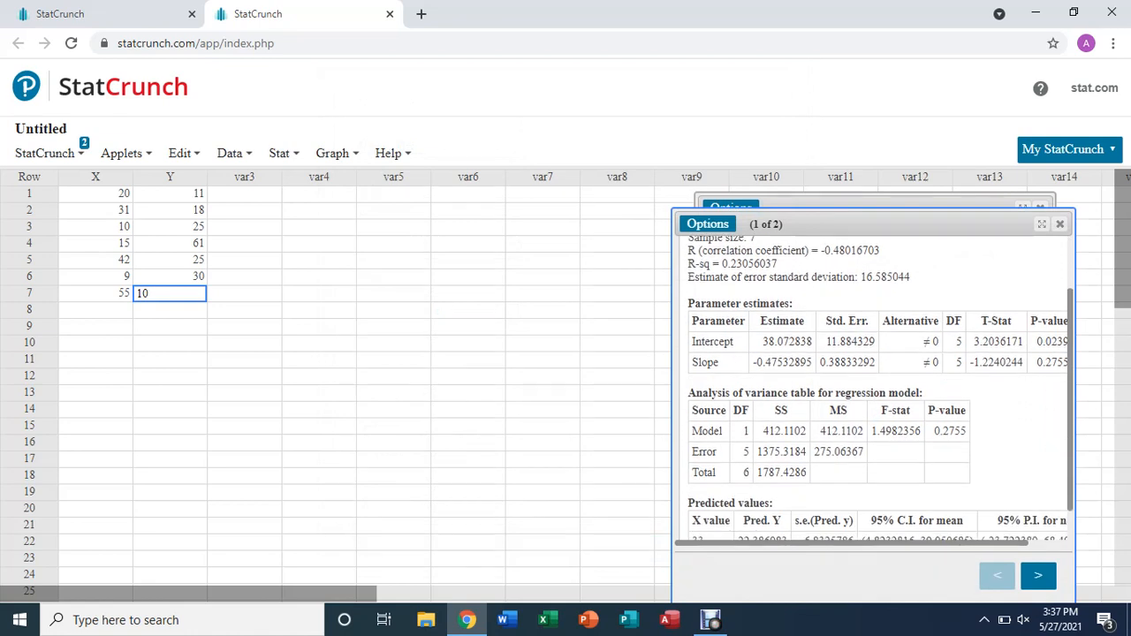
scroll(875, 389, "down", 1)
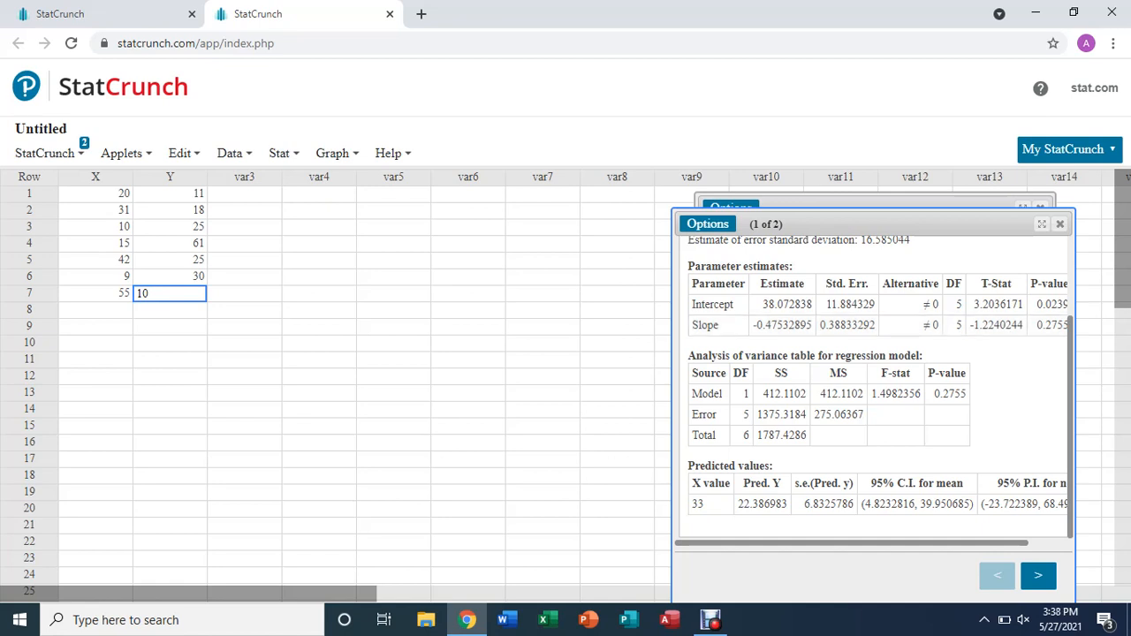
scroll(873, 387, "up", 1)
scroll(873, 387, "down", 1)
scroll(873, 387, "up", 1)
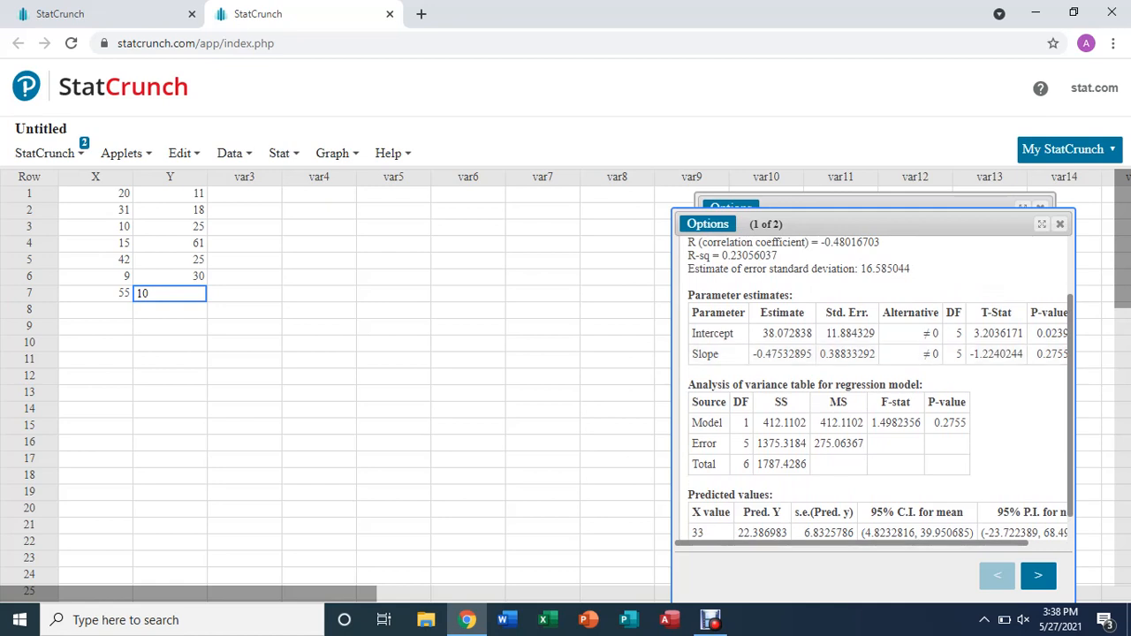
scroll(882, 391, "up", 1)
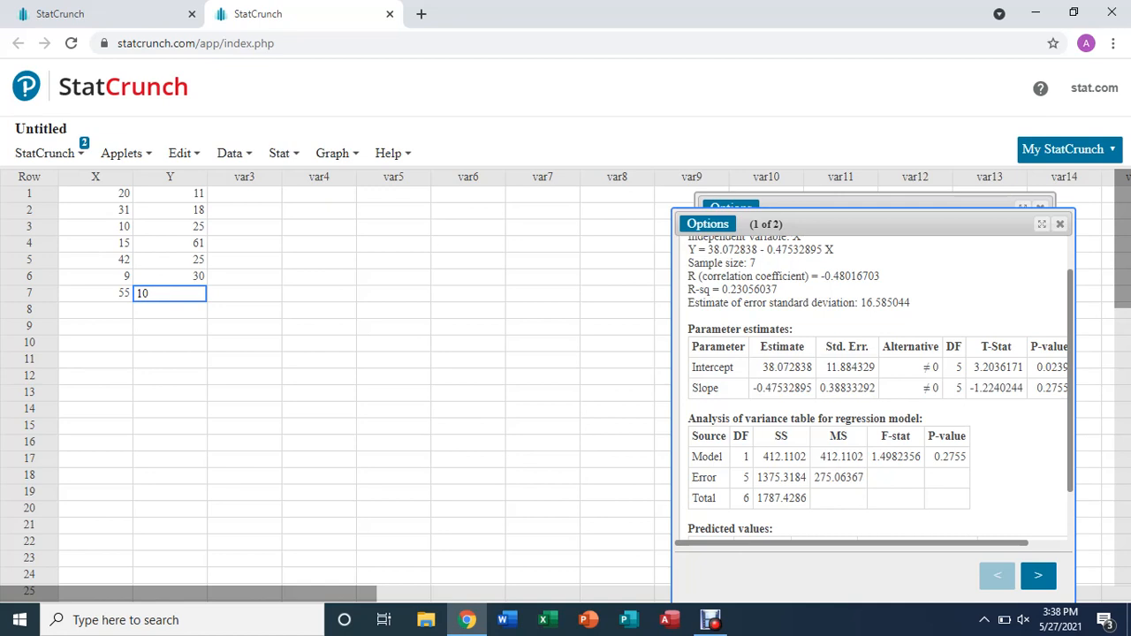
key("Tab")
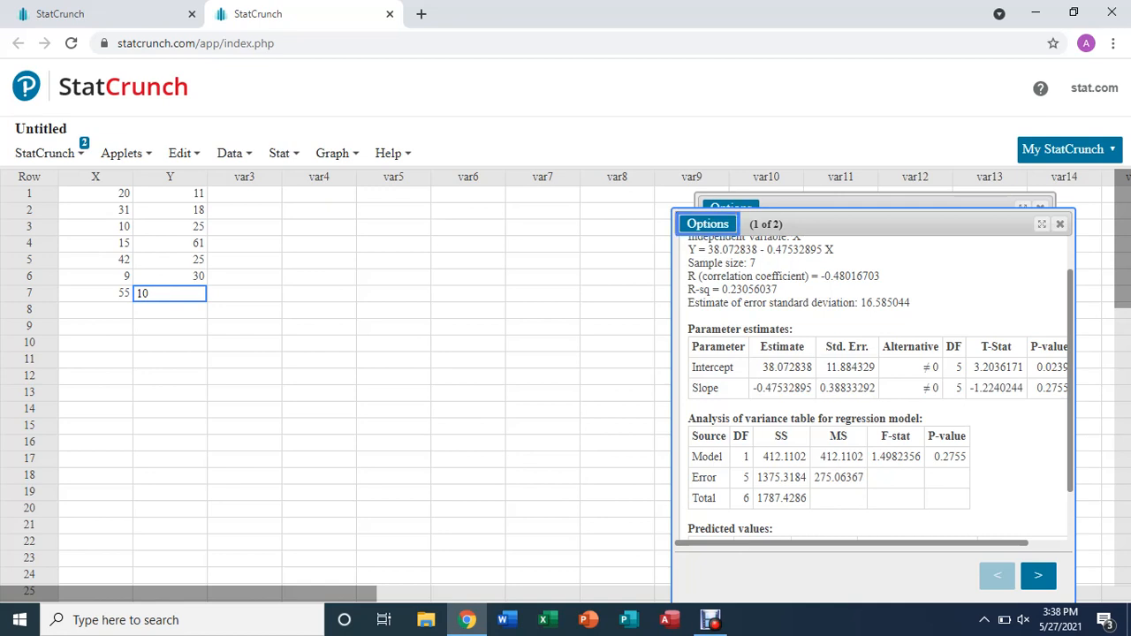